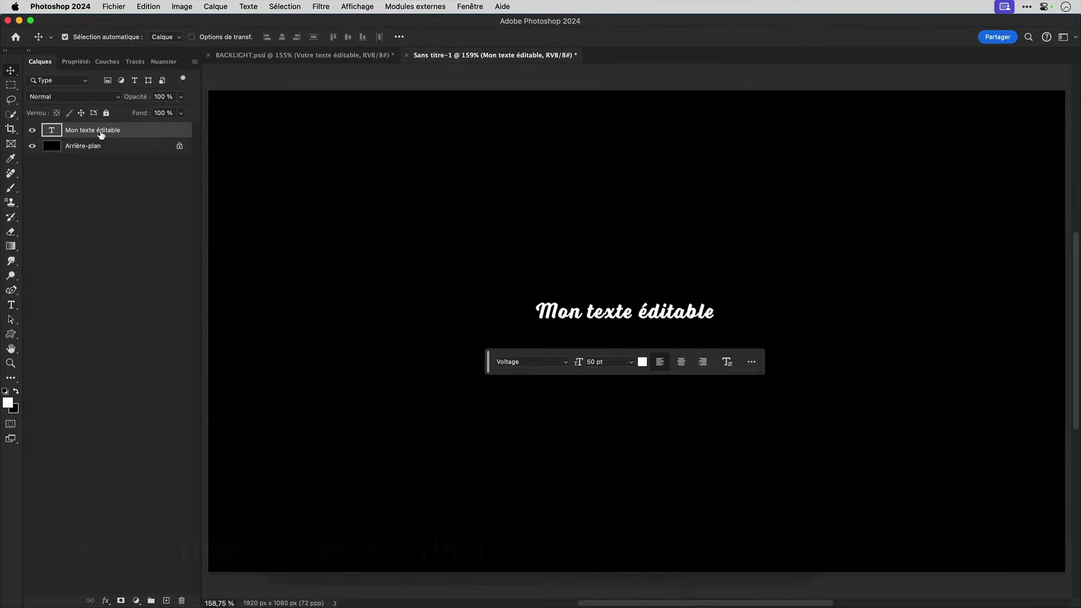
- Scale the text "Mon texte éditable" up proportionally from its centre until its size is about 201 pt
{"action": "key", "text": "super+t"}
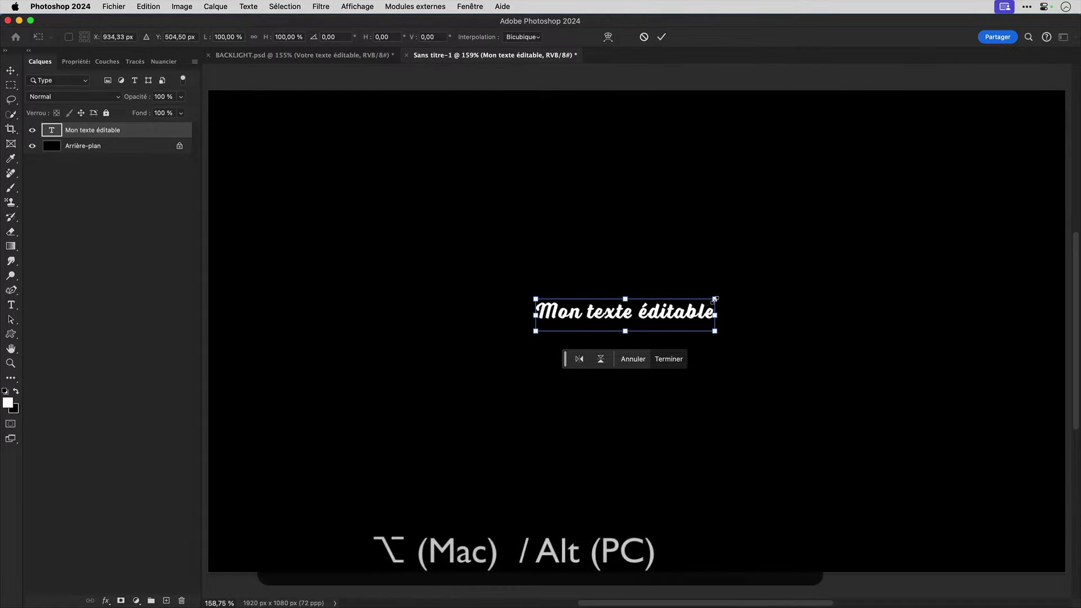
{"action": "scroll", "coordinate": [715, 299], "scroll_direction": "up", "scroll_amount": 3}
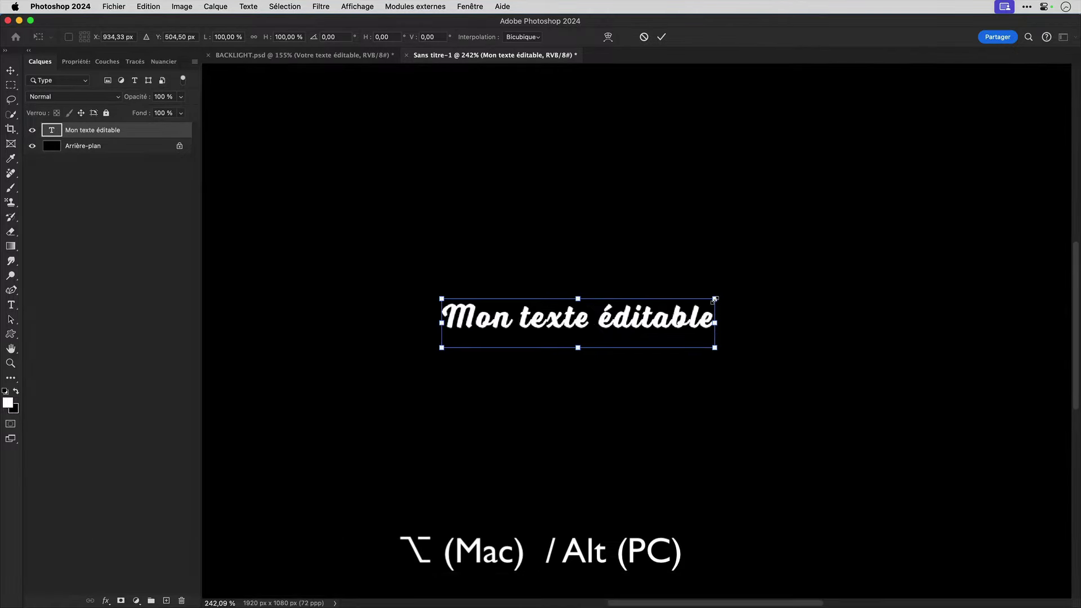
{"action": "left_click_drag", "start_coordinate": [715, 299], "coordinate": [999, 115]}
{"action": "scroll", "coordinate": [581, 450], "scroll_direction": "down", "scroll_amount": 2}
{"action": "left_click", "coordinate": [622, 437]}
{"action": "scroll", "coordinate": [626, 382], "scroll_direction": "down", "scroll_amount": 3}
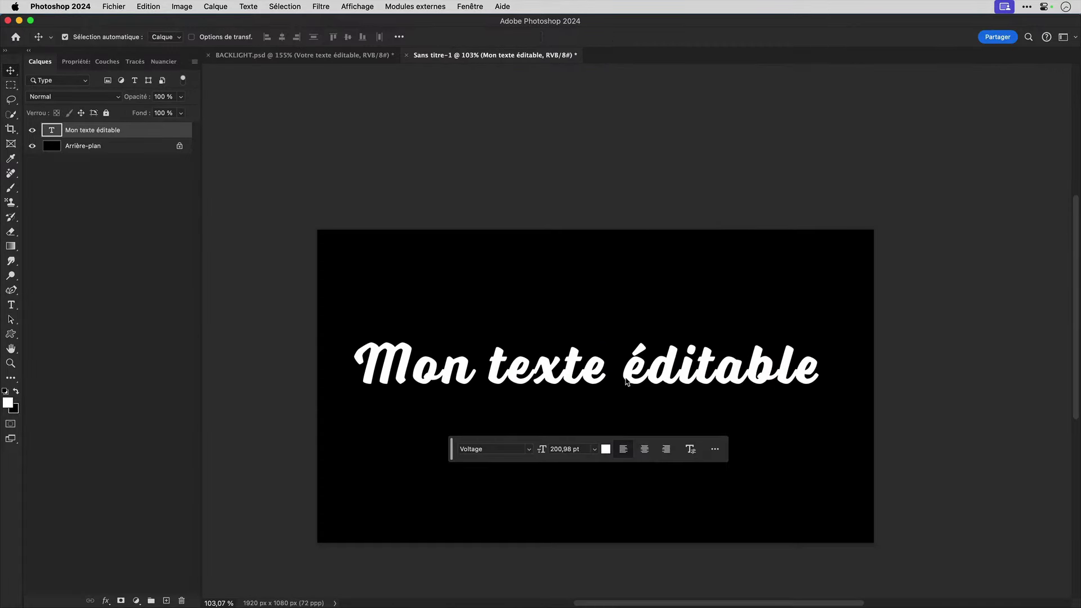
{"action": "key", "text": "super+0"}
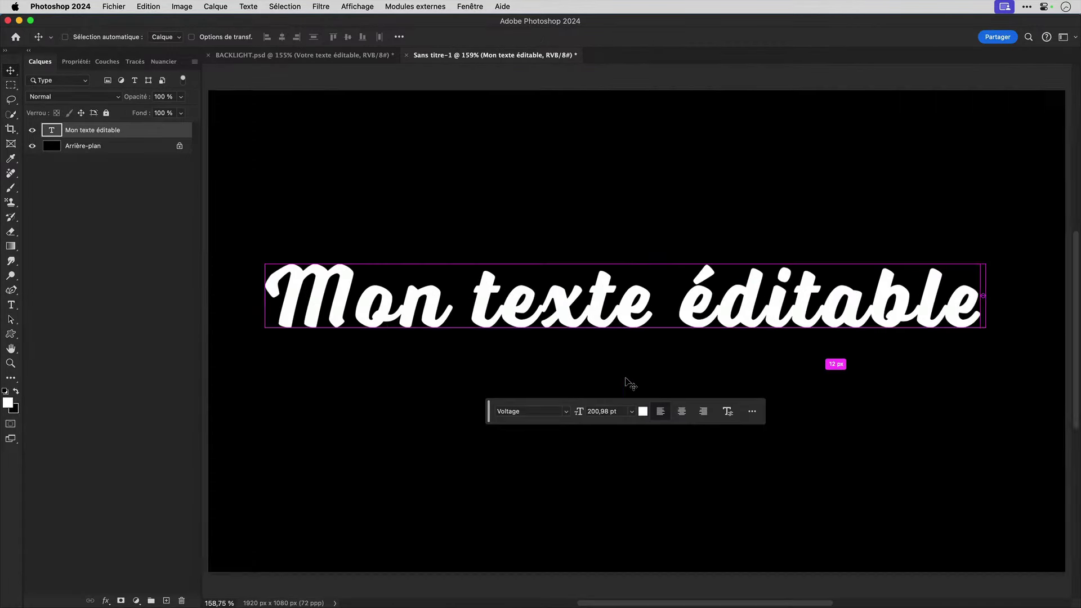
- Convert the "Mon texte éditable" text layer to a smart object and hide the contextual task bar
{"action": "right_click", "coordinate": [84, 134]}
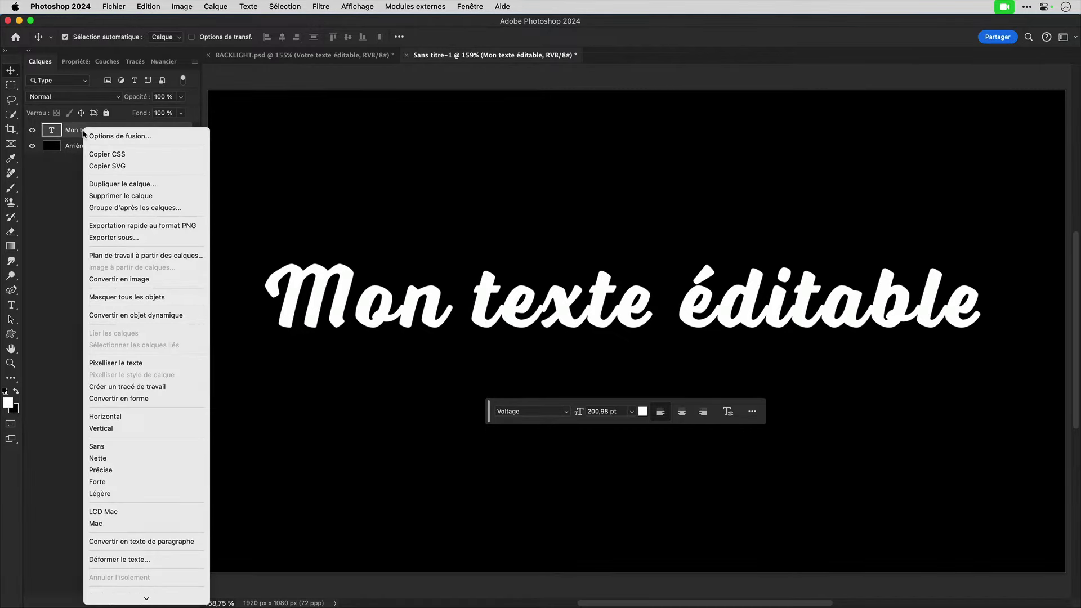
{"action": "left_click", "coordinate": [197, 319]}
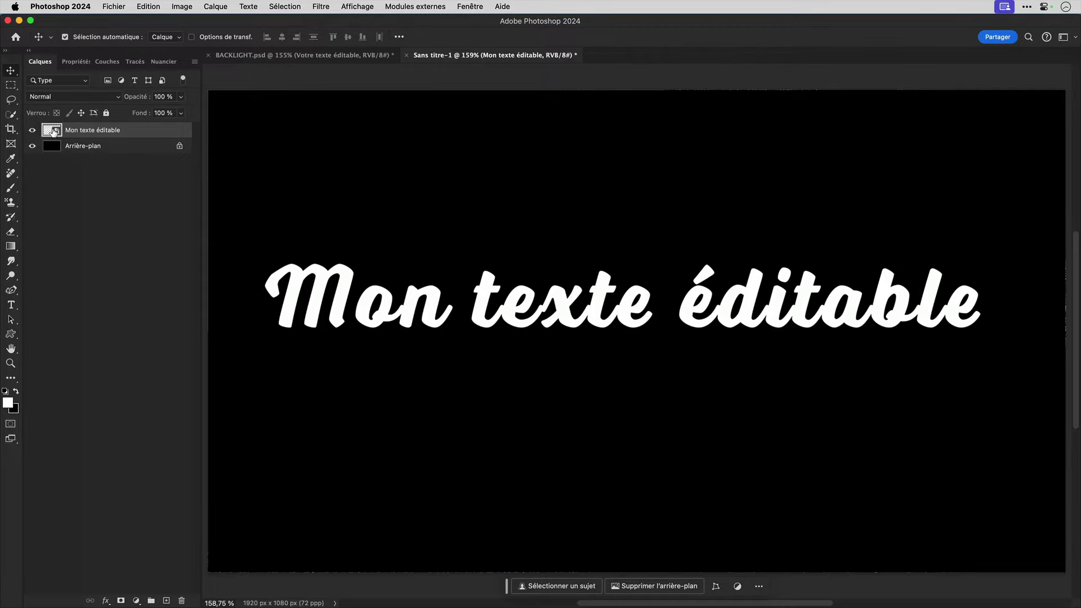
{"action": "left_click", "coordinate": [758, 586]}
{"action": "left_click", "coordinate": [785, 571]}
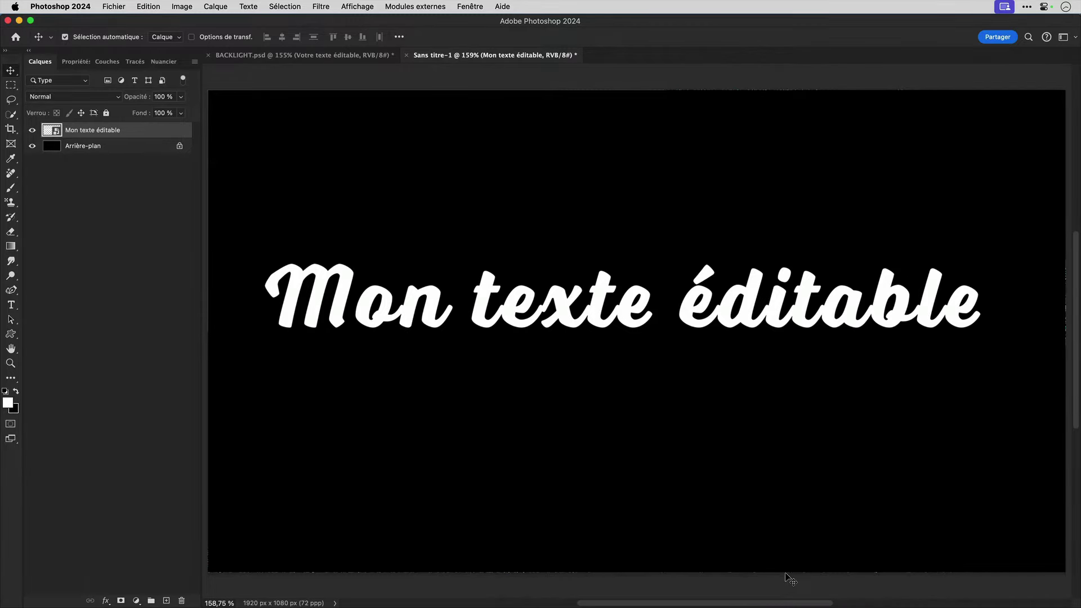
- Add a Color Overlay effect (Incrustation couleur) in dark blue to the text smart object
{"action": "left_click", "coordinate": [106, 601]}
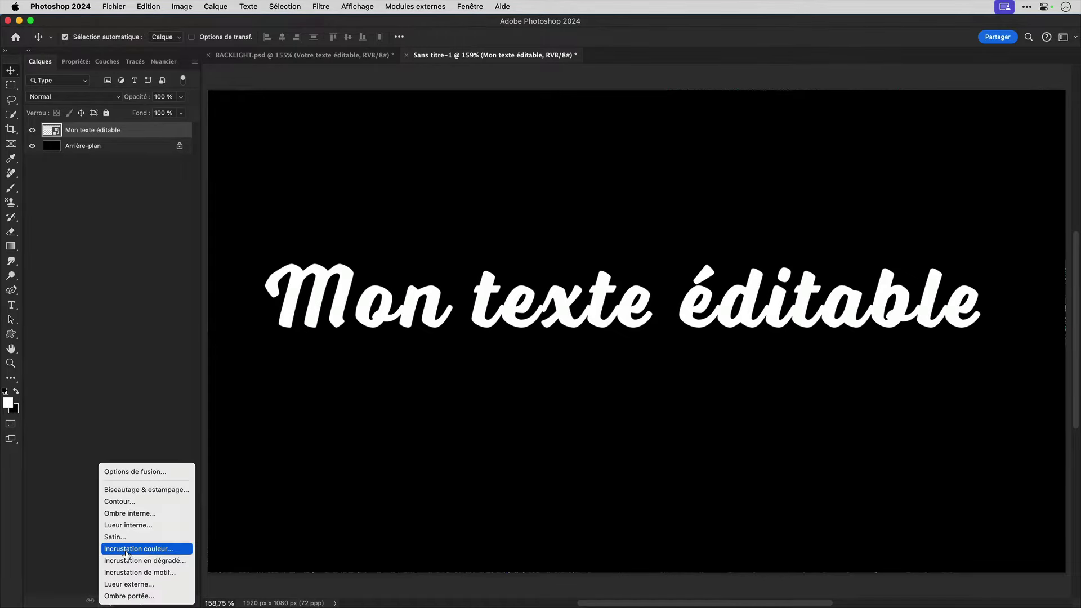
{"action": "left_click", "coordinate": [126, 548]}
{"action": "left_click", "coordinate": [753, 84]}
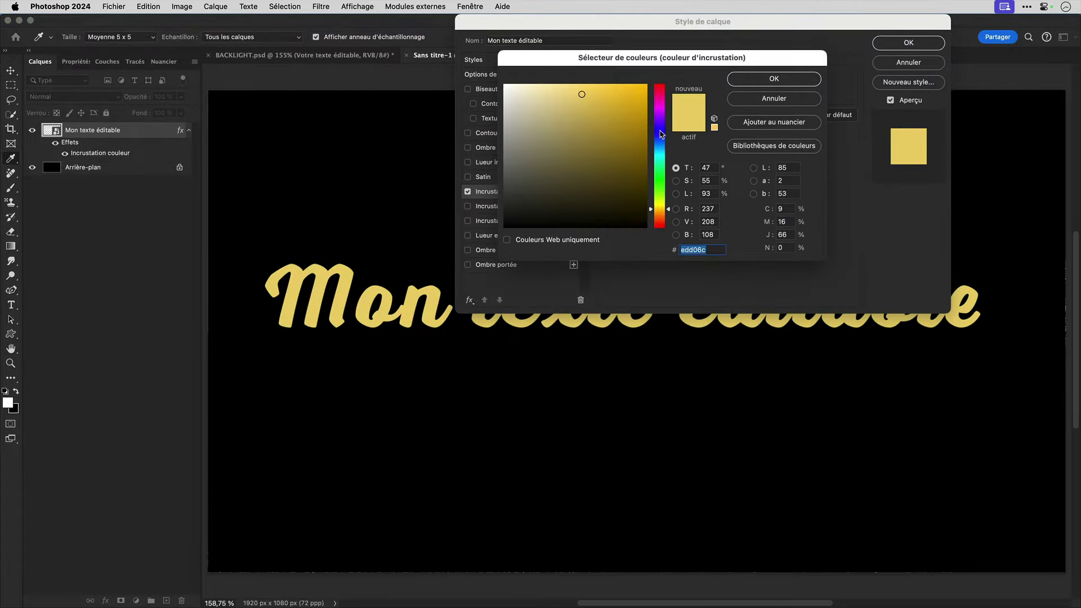
{"action": "left_click", "coordinate": [660, 131]}
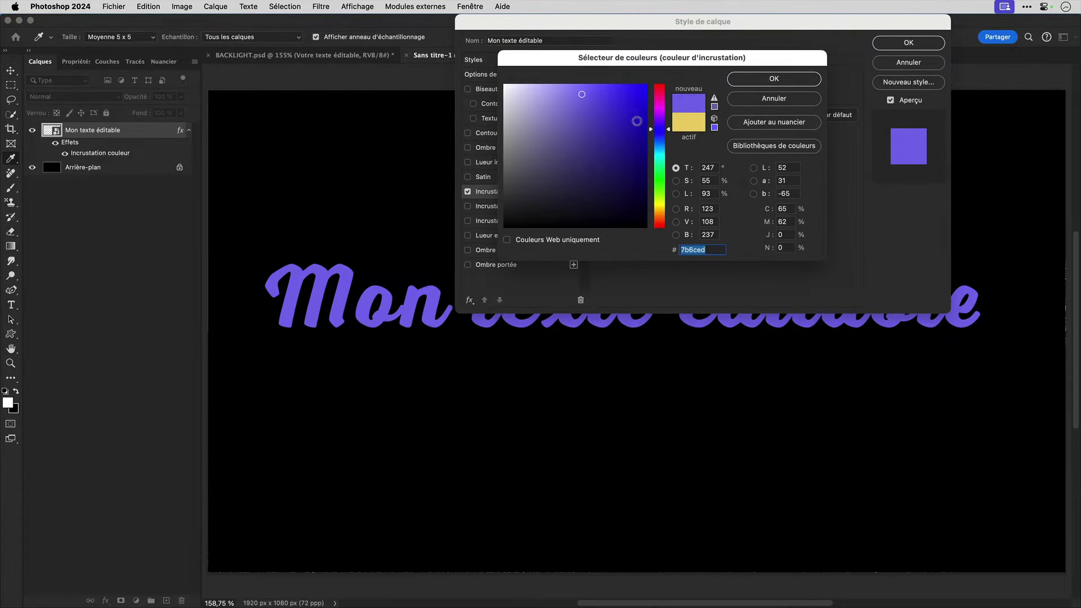
{"action": "left_click", "coordinate": [636, 148]}
{"action": "left_click", "coordinate": [755, 80]}
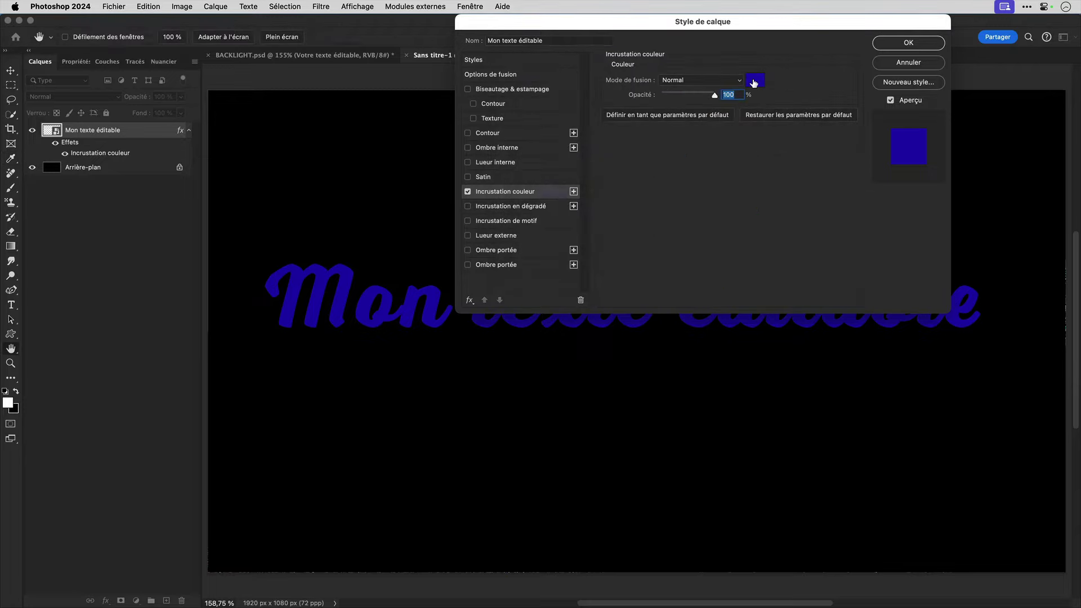
{"action": "key", "text": "Return"}
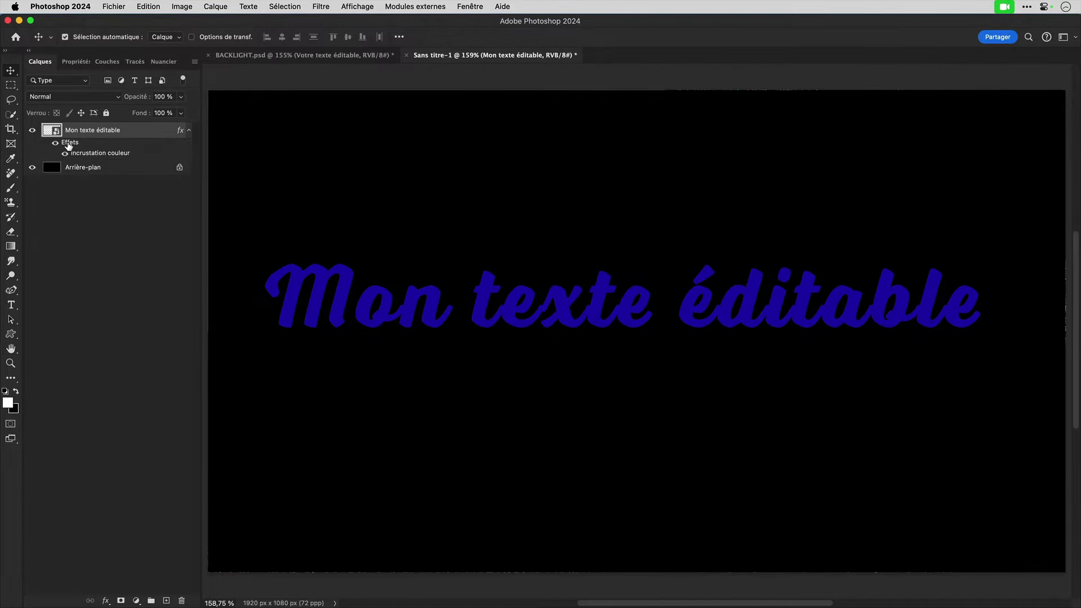
- Add a Stroke effect (Contour) to the text layer with a size of 1 px and position Extérieur
{"action": "double_click", "coordinate": [69, 143]}
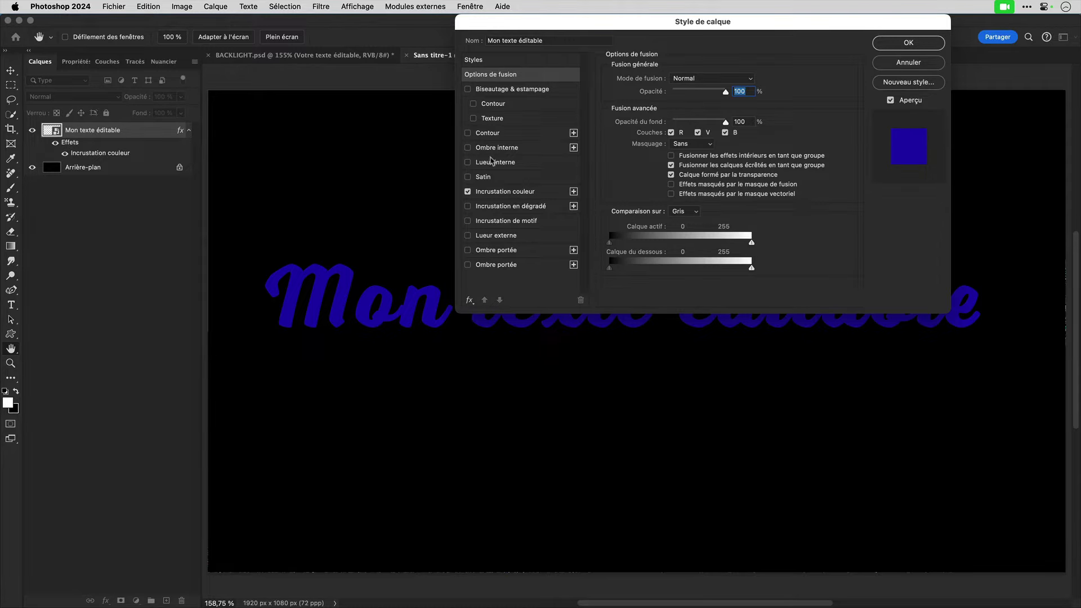
{"action": "left_click", "coordinate": [496, 134]}
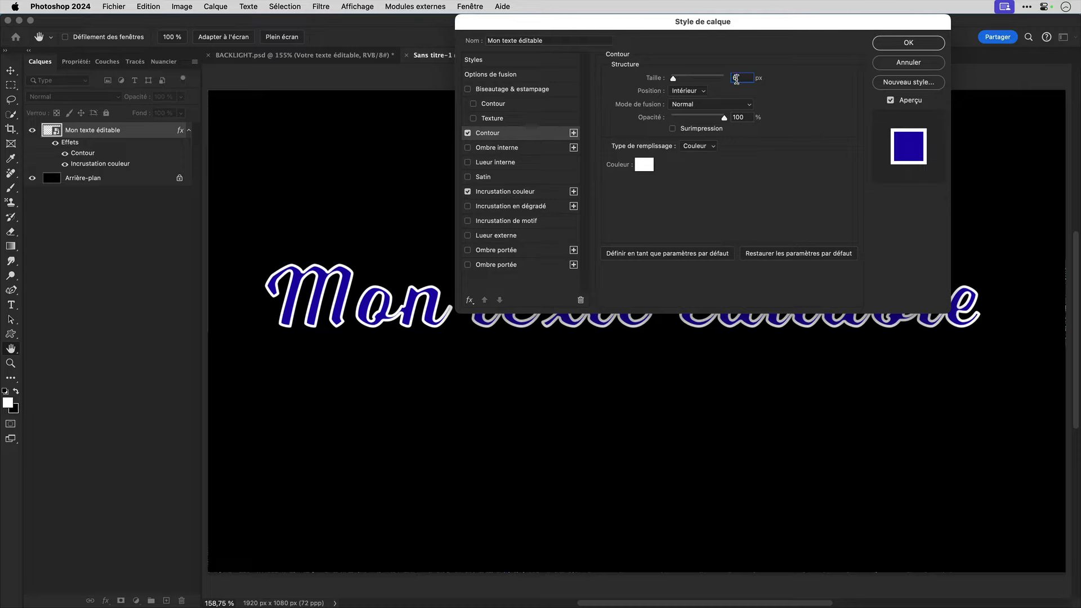
{"action": "type", "text": "1"}
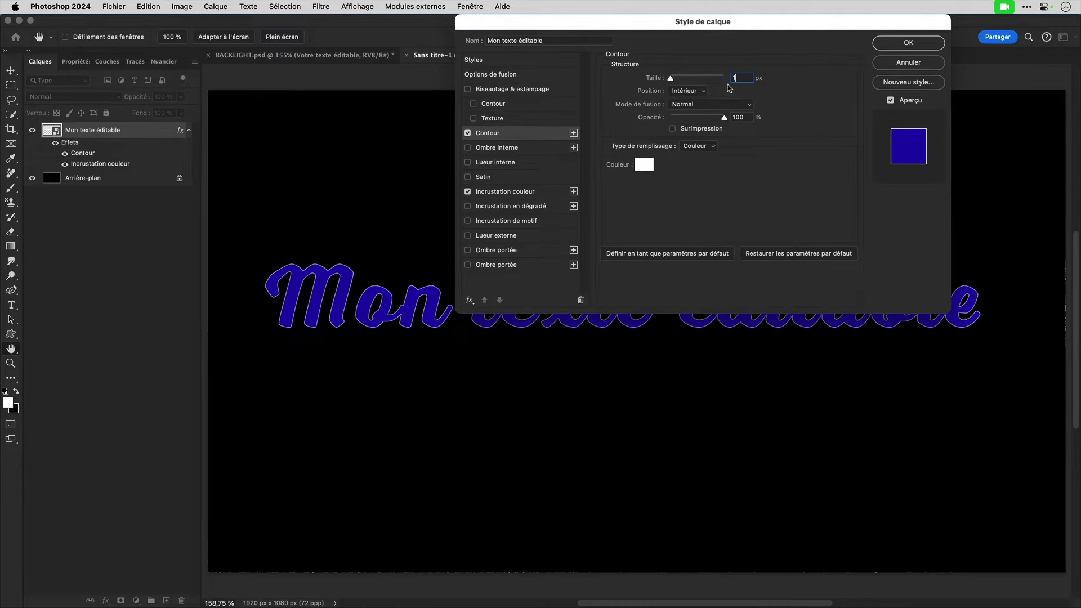
{"action": "left_click", "coordinate": [703, 93]}
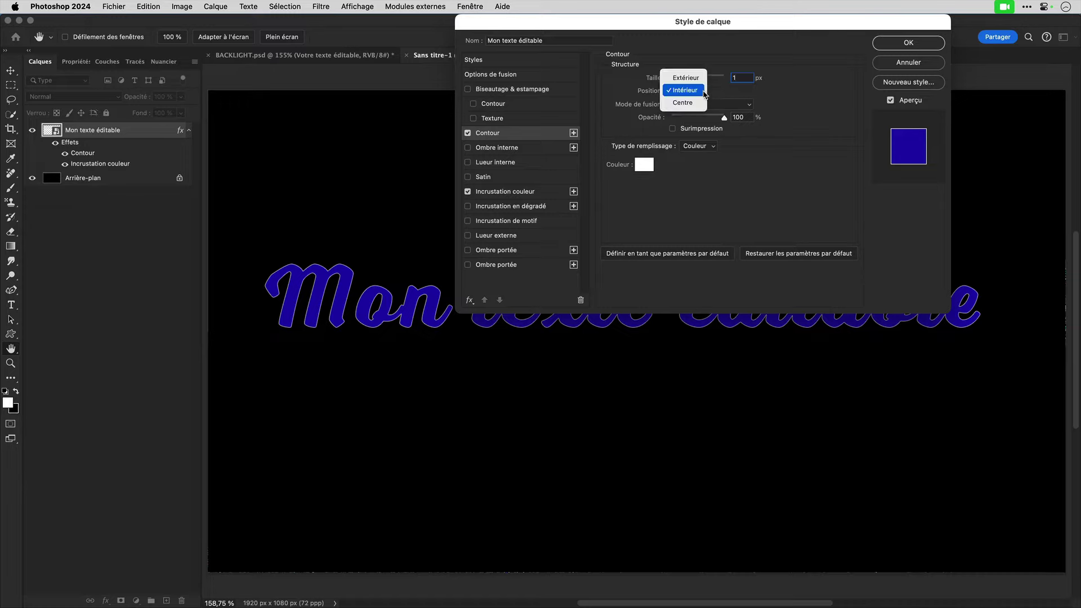
{"action": "left_click", "coordinate": [703, 80]}
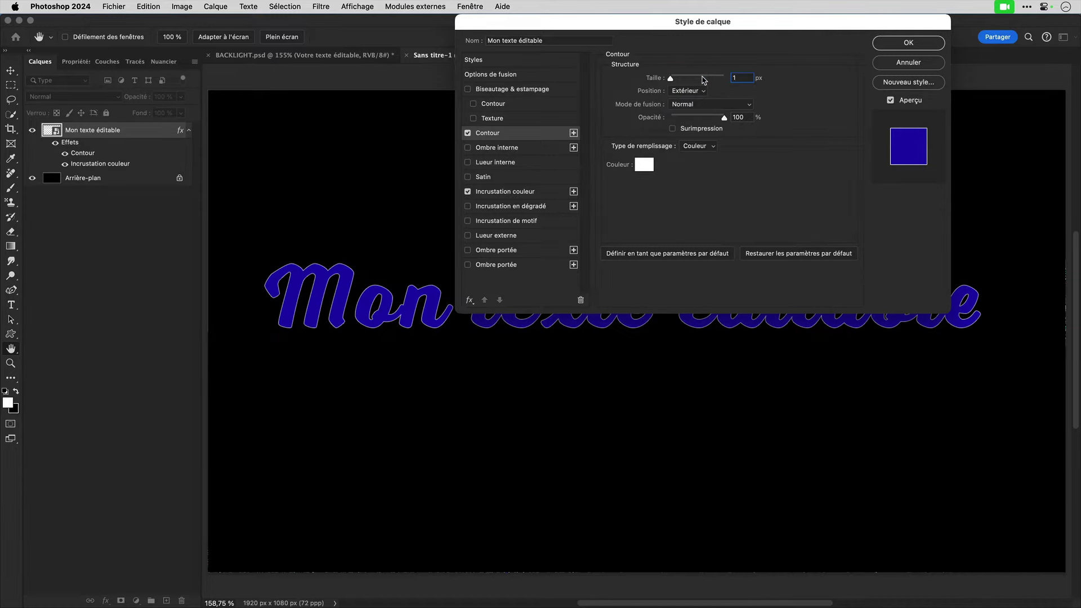
- Fill the stroke with a light blue gradient preset from the Bleus folder and set its size to 2 px
{"action": "left_click", "coordinate": [714, 147]}
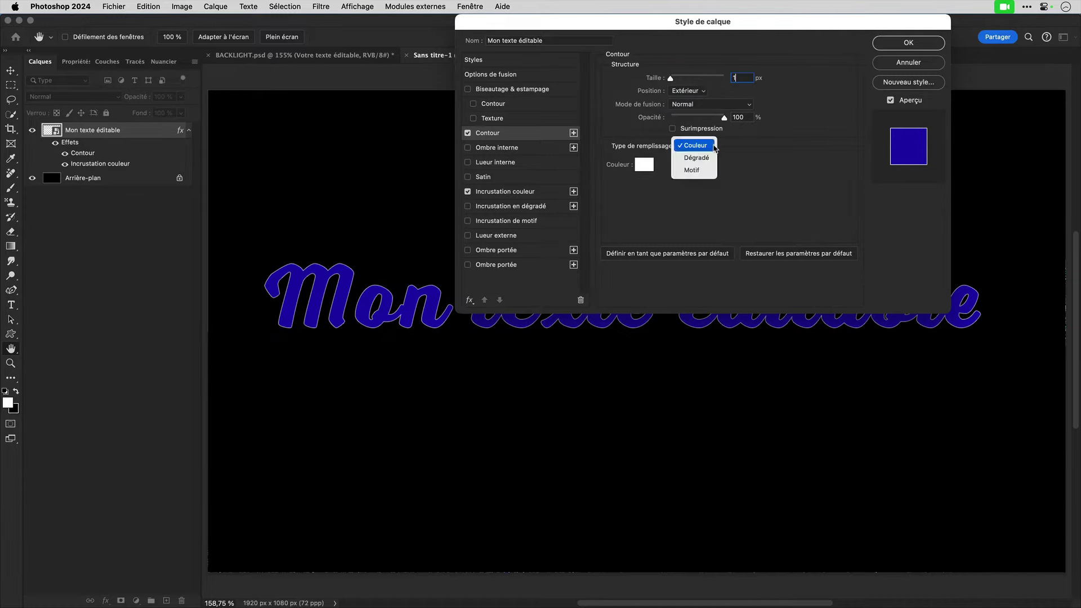
{"action": "left_click", "coordinate": [704, 162]}
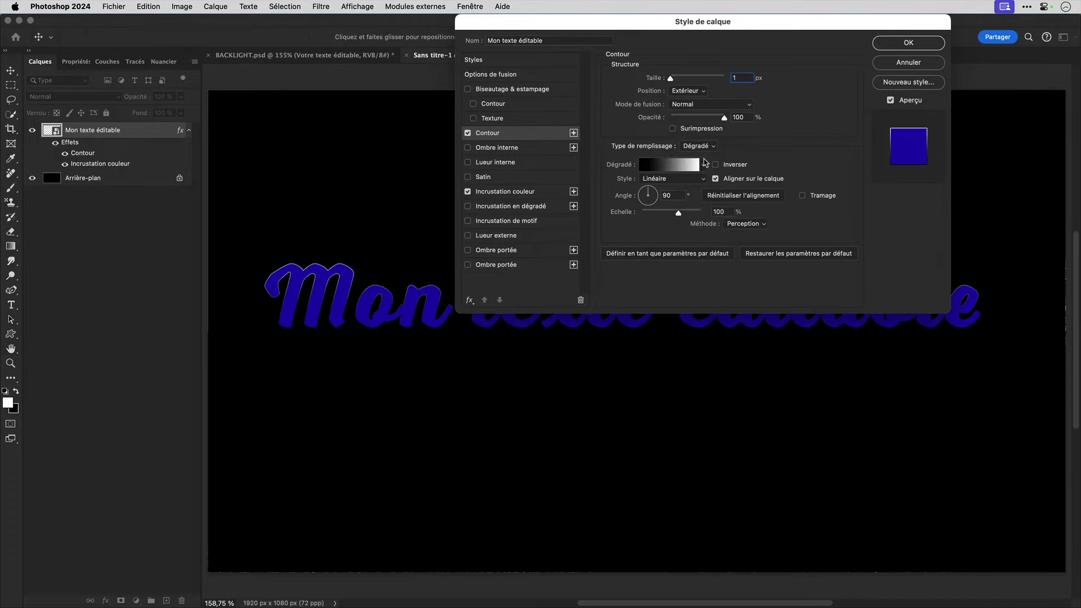
{"action": "left_click", "coordinate": [671, 165]}
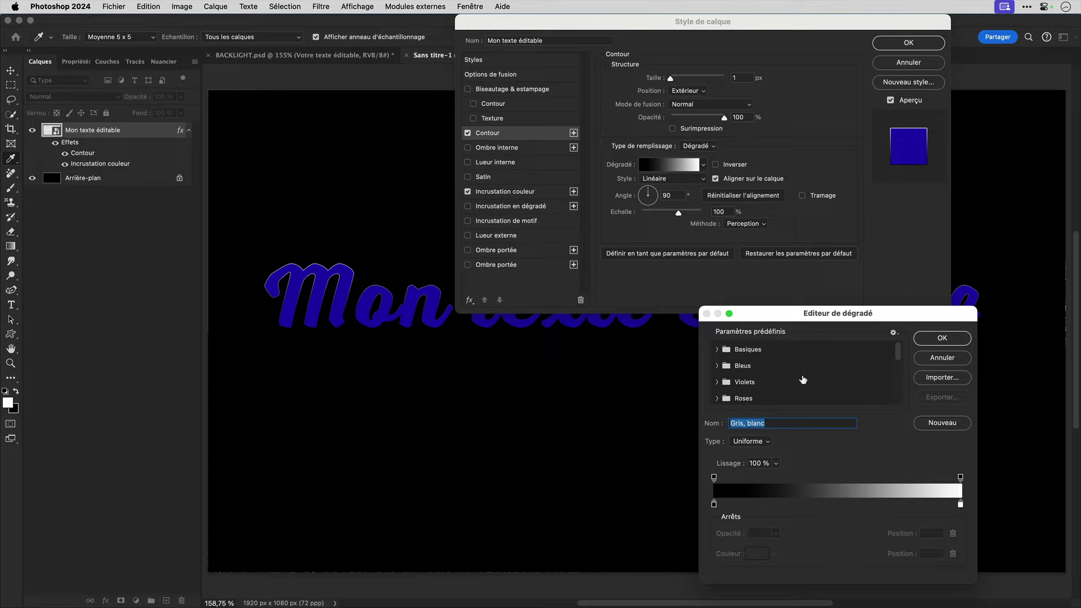
{"action": "left_click", "coordinate": [716, 366]}
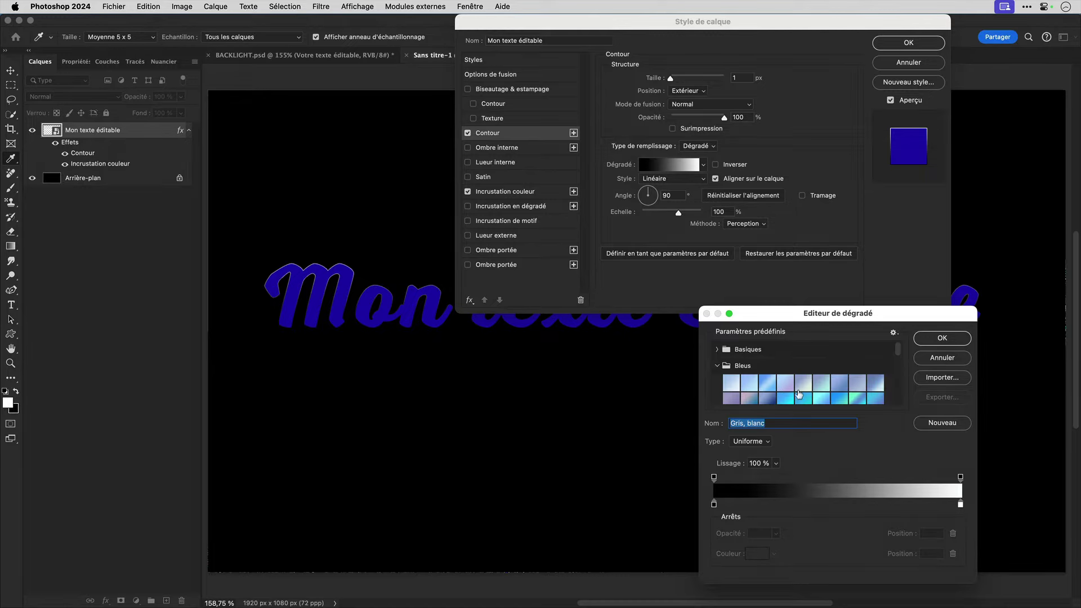
{"action": "double_click", "coordinate": [797, 395]}
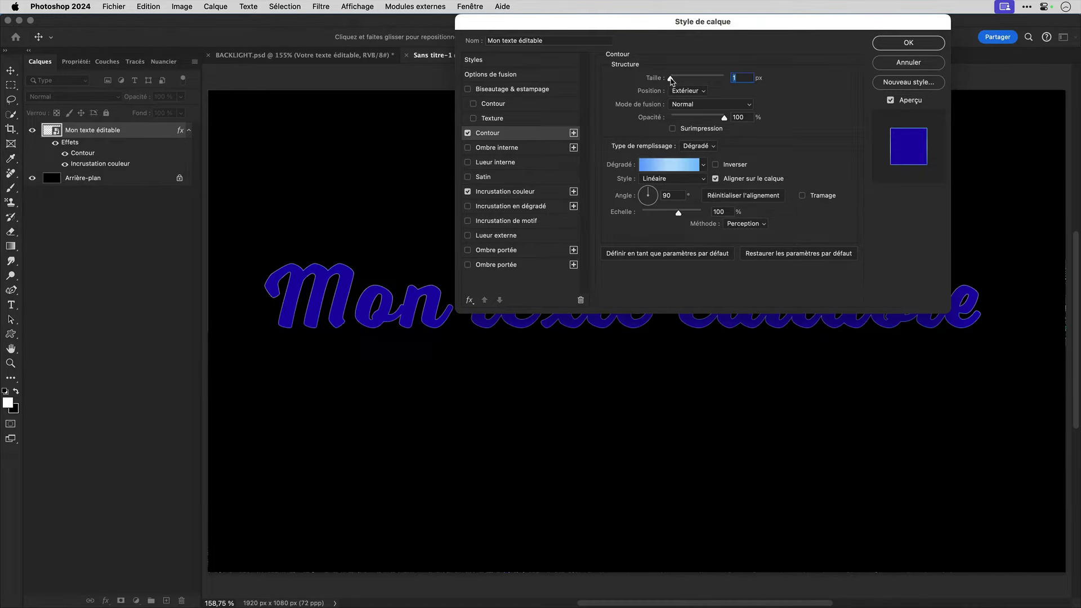
{"action": "left_click_drag", "start_coordinate": [671, 79], "coordinate": [672, 81]}
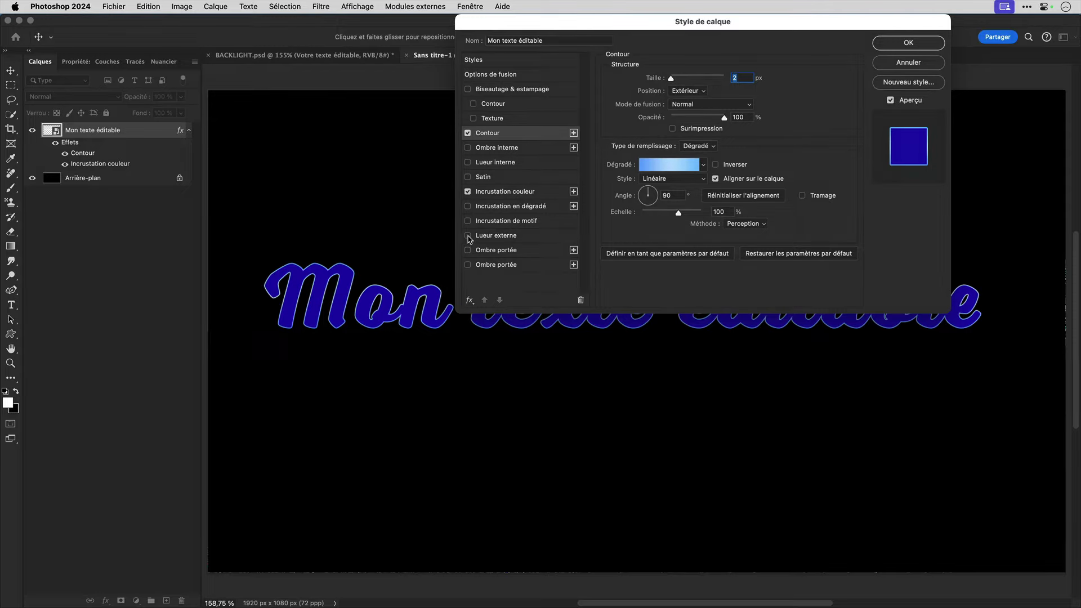
- Add a blue Outer Glow (Lueur externe) to the text layer with a size of 114 px and apply the layer style
{"action": "left_click", "coordinate": [468, 236]}
{"action": "left_click", "coordinate": [527, 237]}
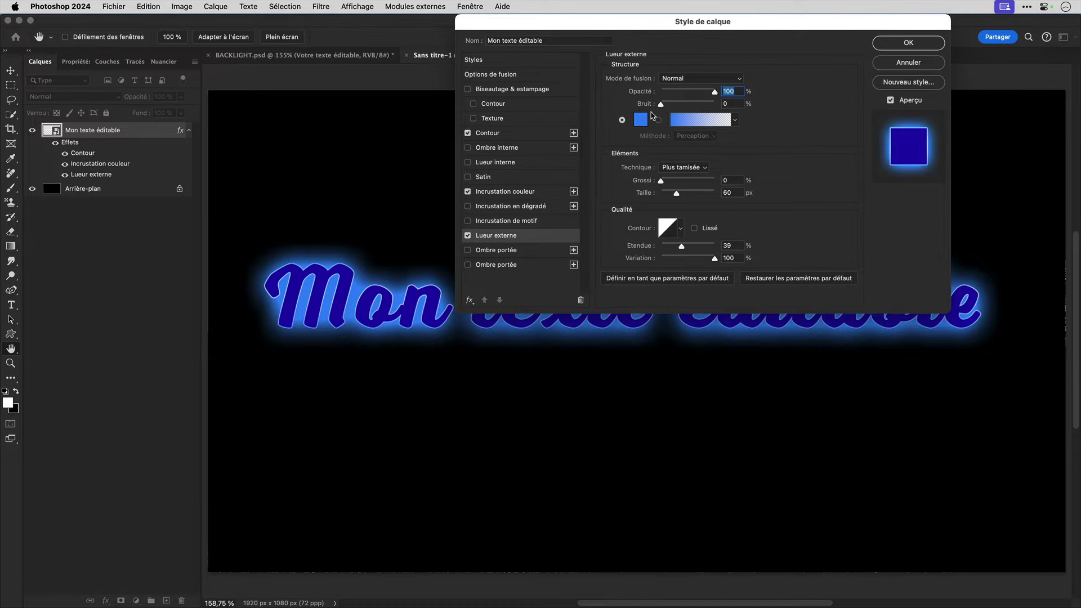
{"action": "left_click_drag", "start_coordinate": [677, 195], "coordinate": [689, 195]}
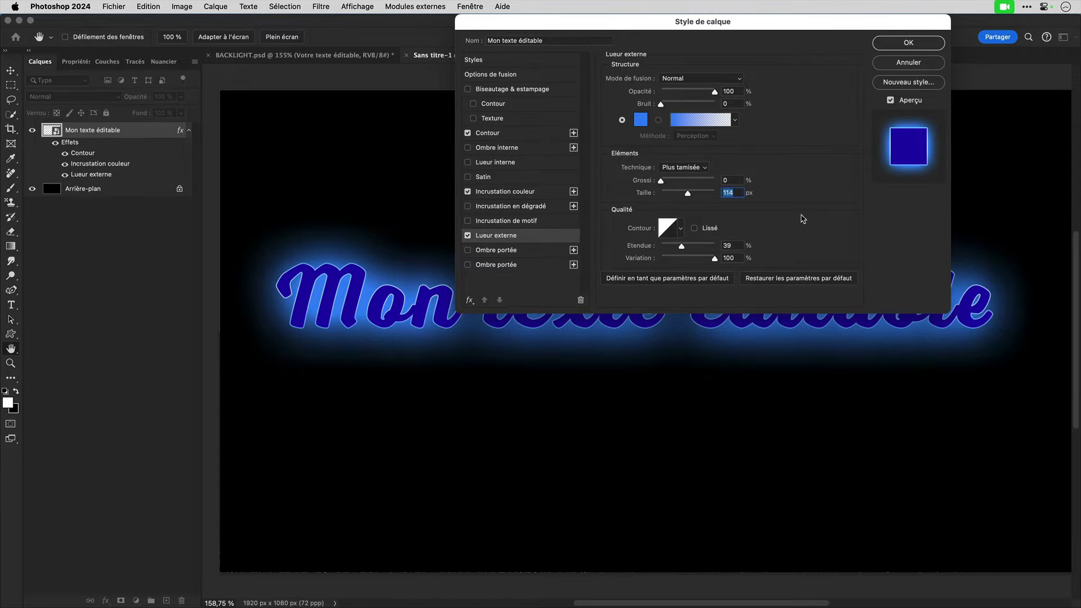
{"action": "left_click", "coordinate": [908, 42]}
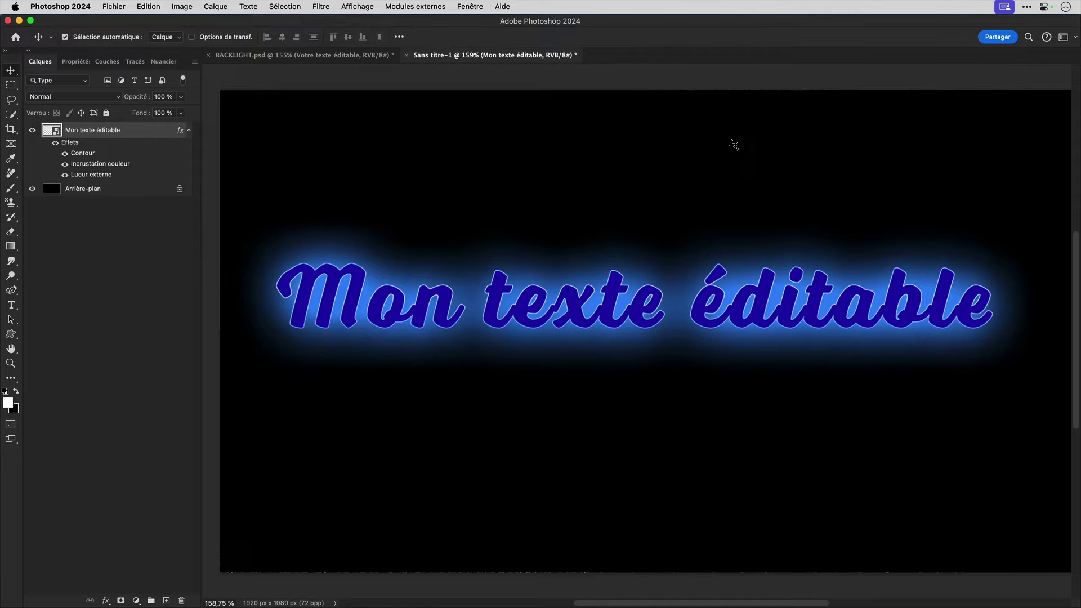
- Duplicate the glowing text layer with its effects within the same document
{"action": "key", "text": "super+j"}
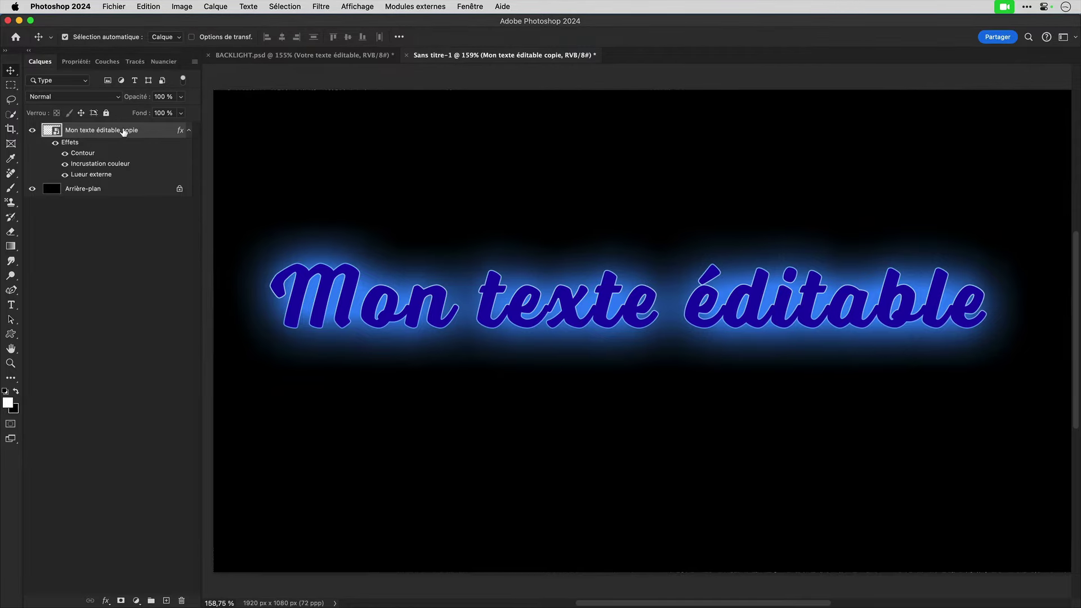
{"action": "right_click", "coordinate": [149, 130]}
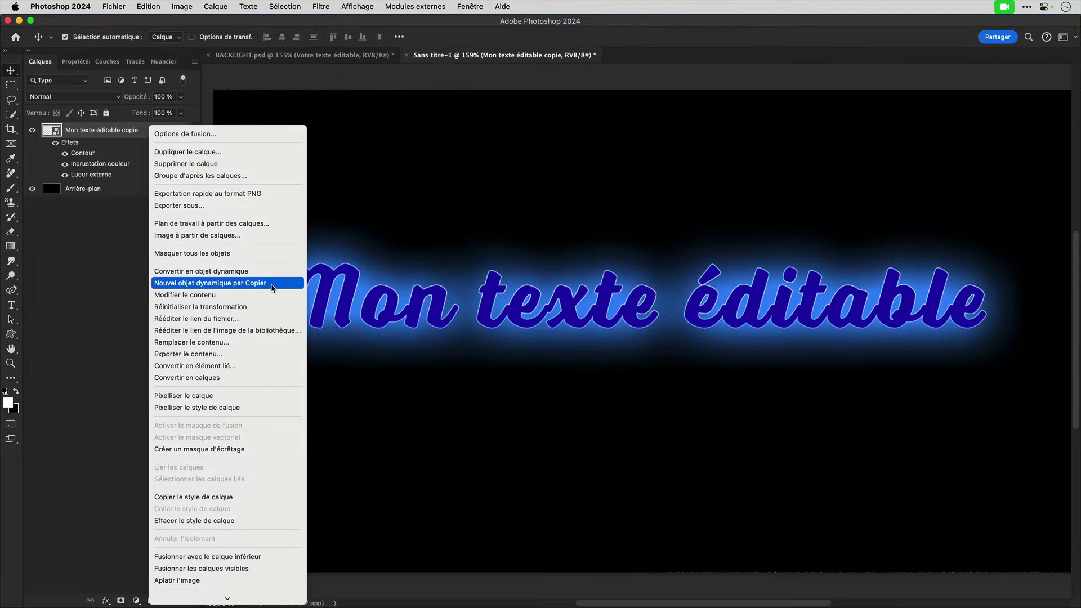
{"action": "left_click", "coordinate": [188, 152]}
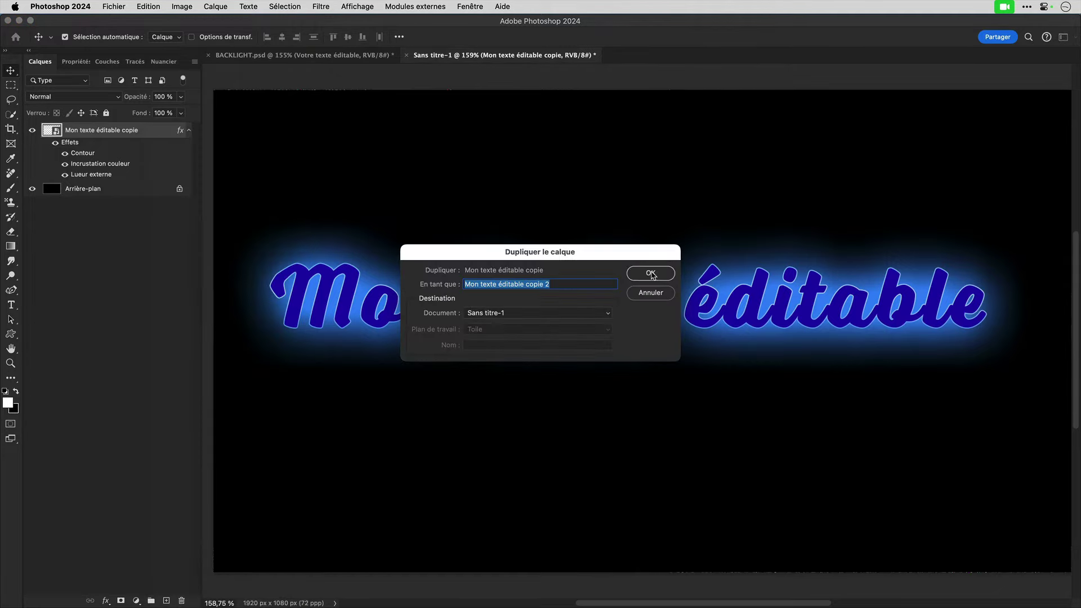
{"action": "left_click", "coordinate": [646, 273]}
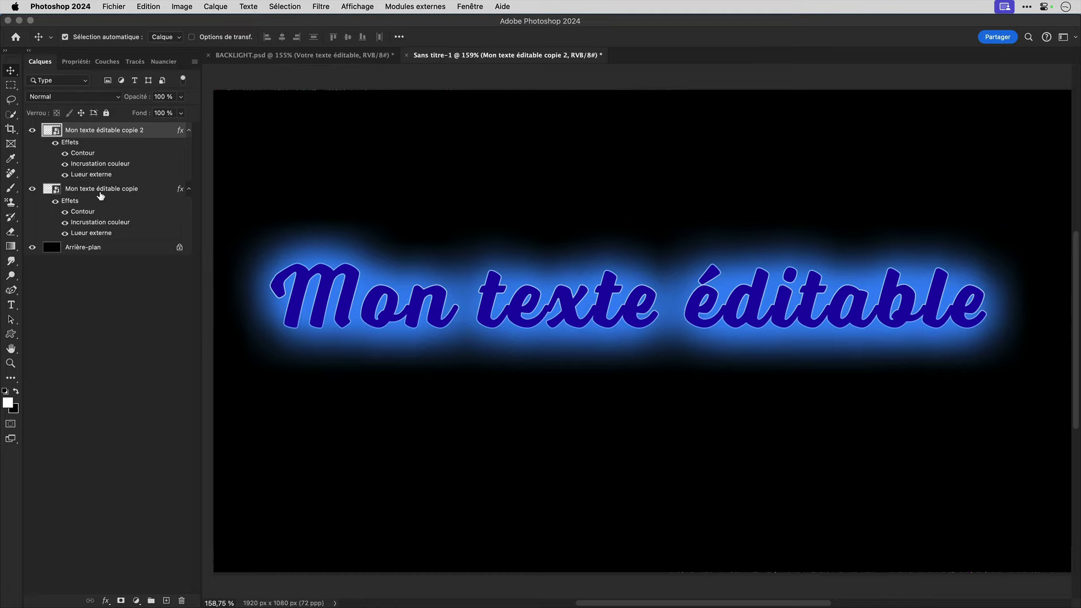
- Convert the lower text layer "Mon texte éditable copie" and its effects into a smart object
{"action": "left_click", "coordinate": [102, 193]}
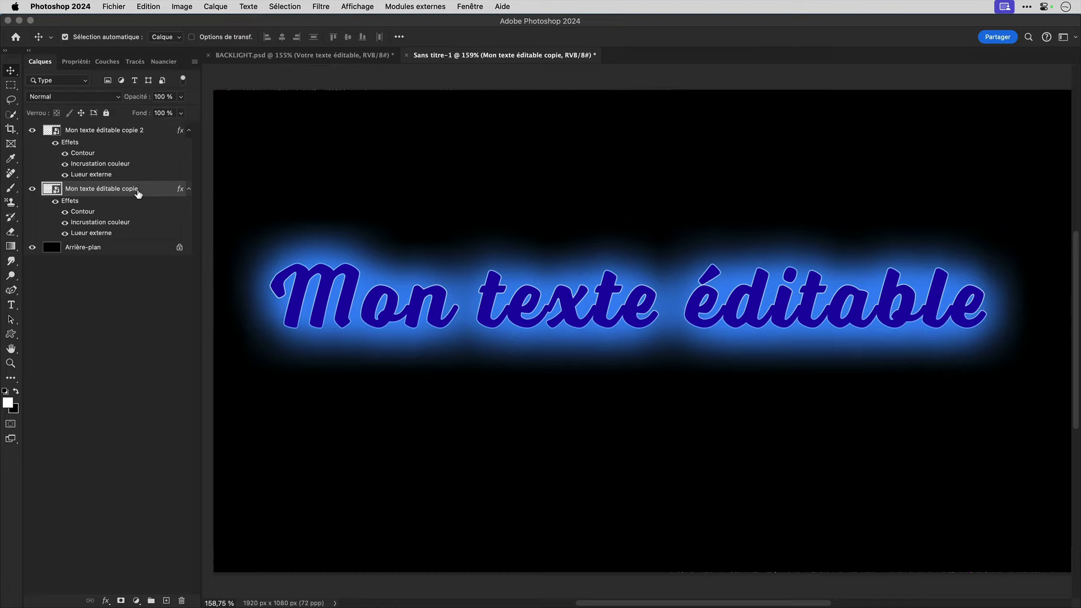
{"action": "right_click", "coordinate": [160, 194]}
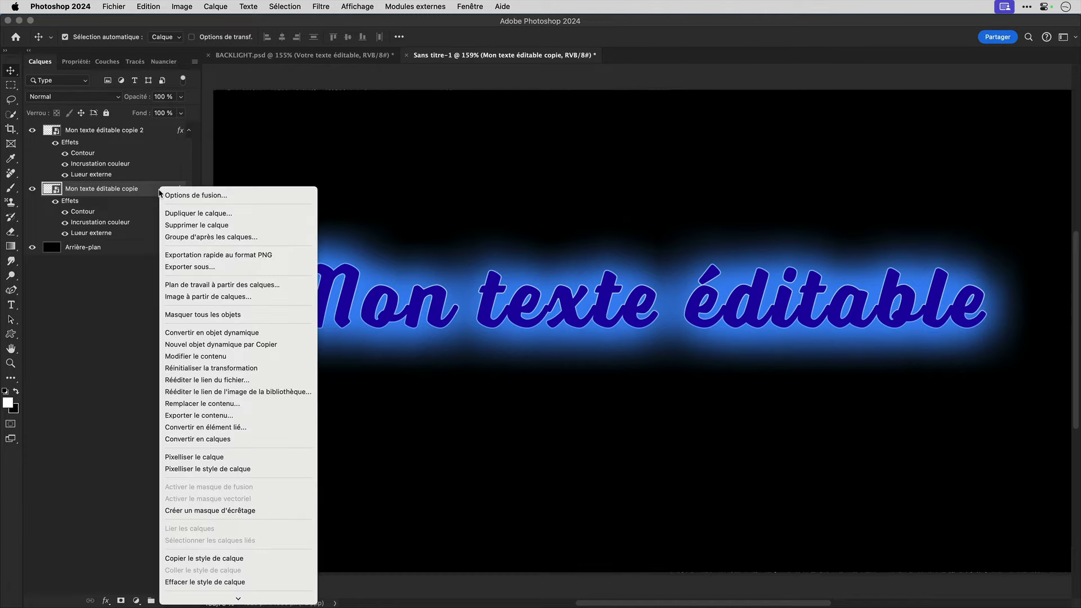
{"action": "left_click", "coordinate": [212, 332]}
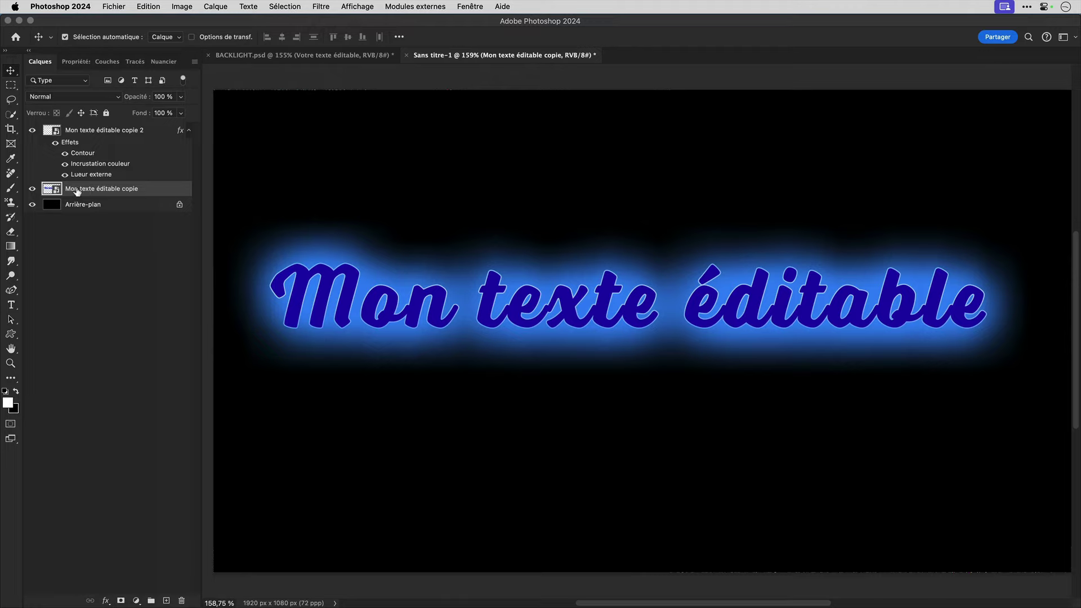
- Apply a radial blur (Flou radial) to the lower text smart object with value 100, Zoom method and Supérieure quality
{"action": "left_click", "coordinate": [321, 6]}
{"action": "mouse_move", "coordinate": [345, 182]}
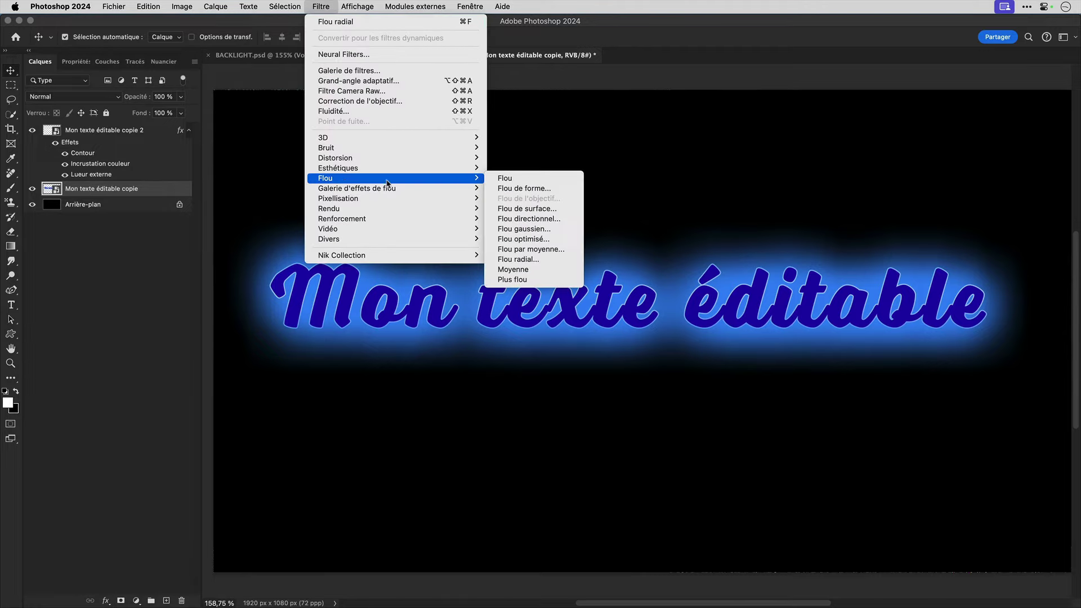
{"action": "left_click", "coordinate": [548, 262]}
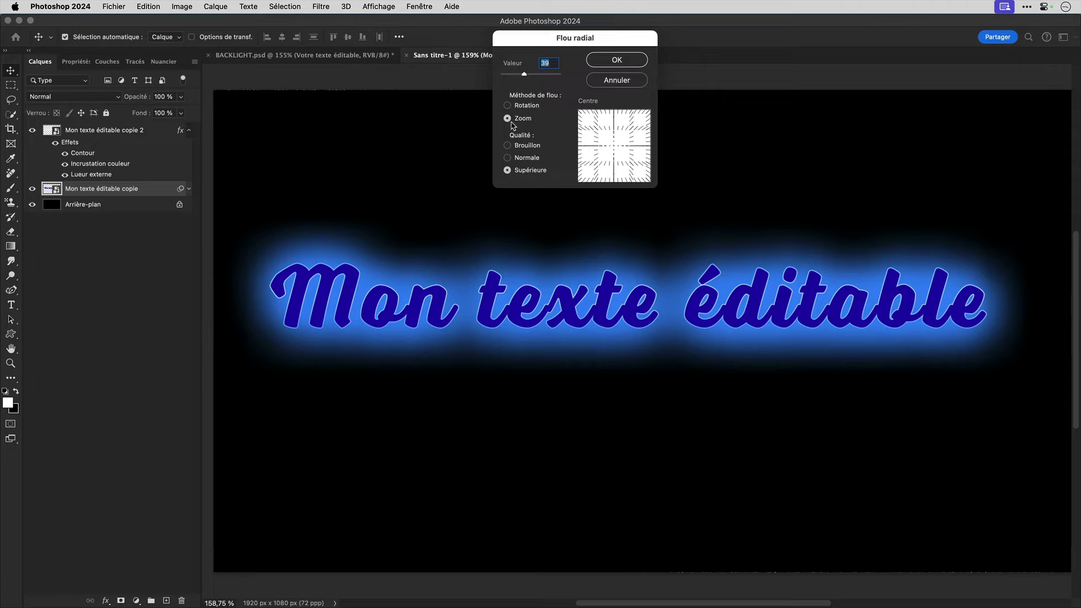
{"action": "left_click_drag", "start_coordinate": [526, 77], "coordinate": [568, 81]}
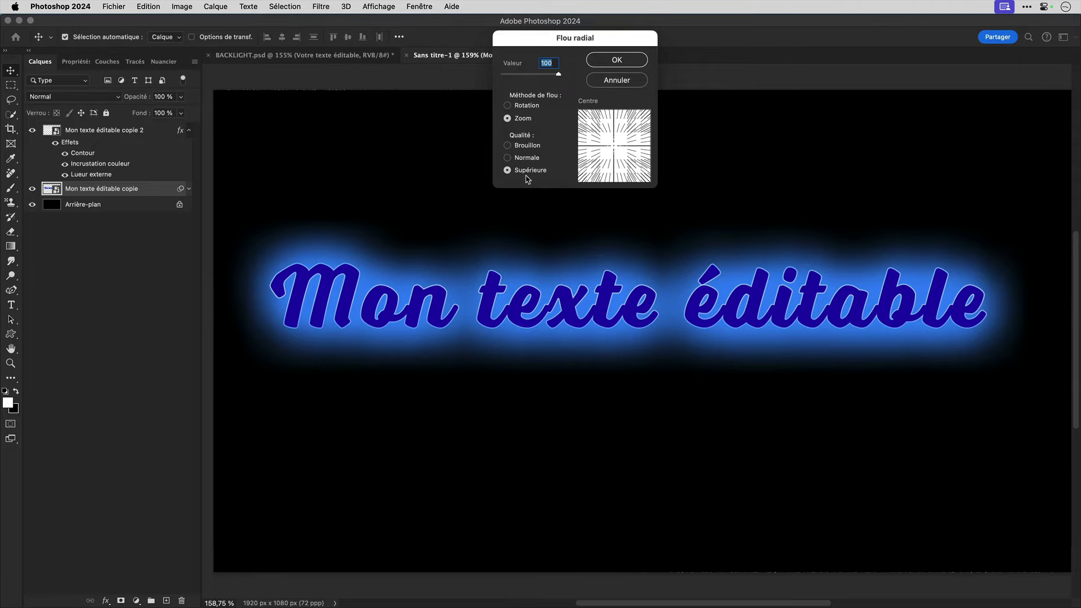
{"action": "left_click", "coordinate": [616, 60]}
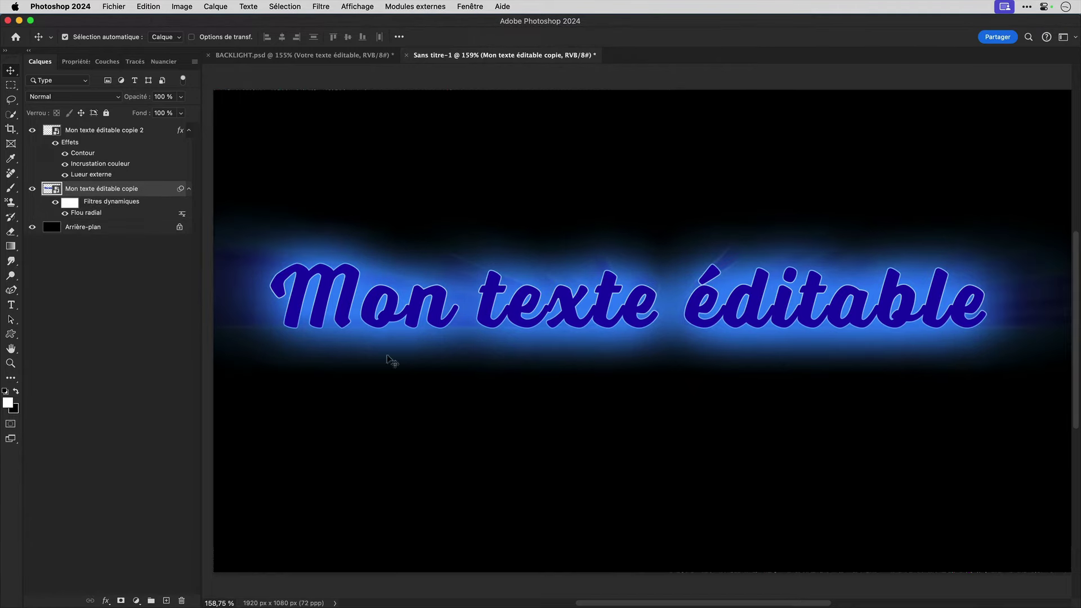
{"action": "scroll", "coordinate": [619, 254], "scroll_direction": "right", "scroll_amount": 1}
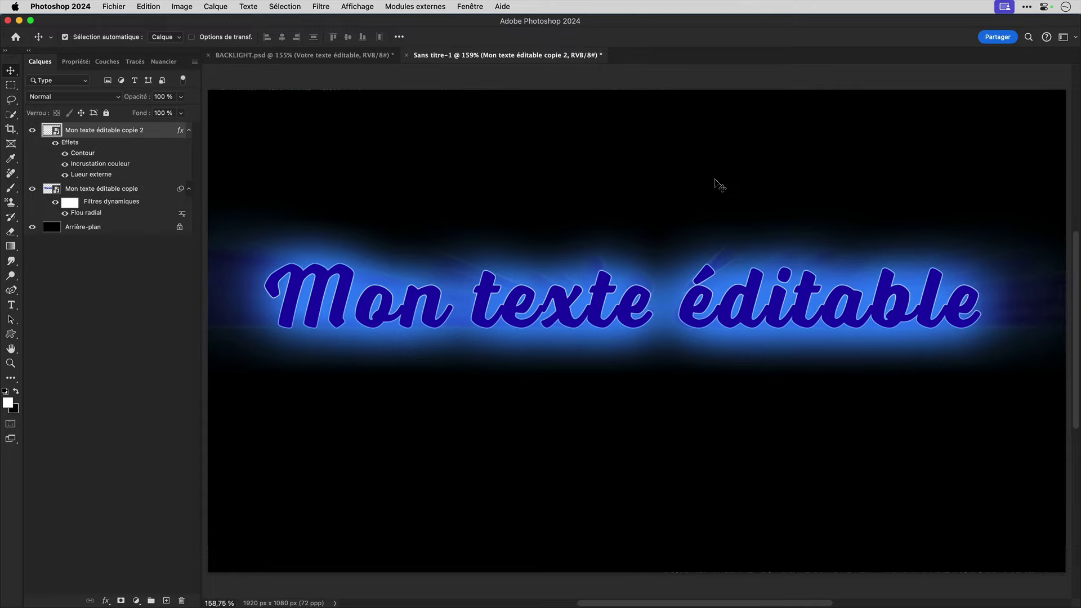
- Group the two text smart object layers into a group named TEXTE
{"action": "left_click", "coordinate": [112, 144]}
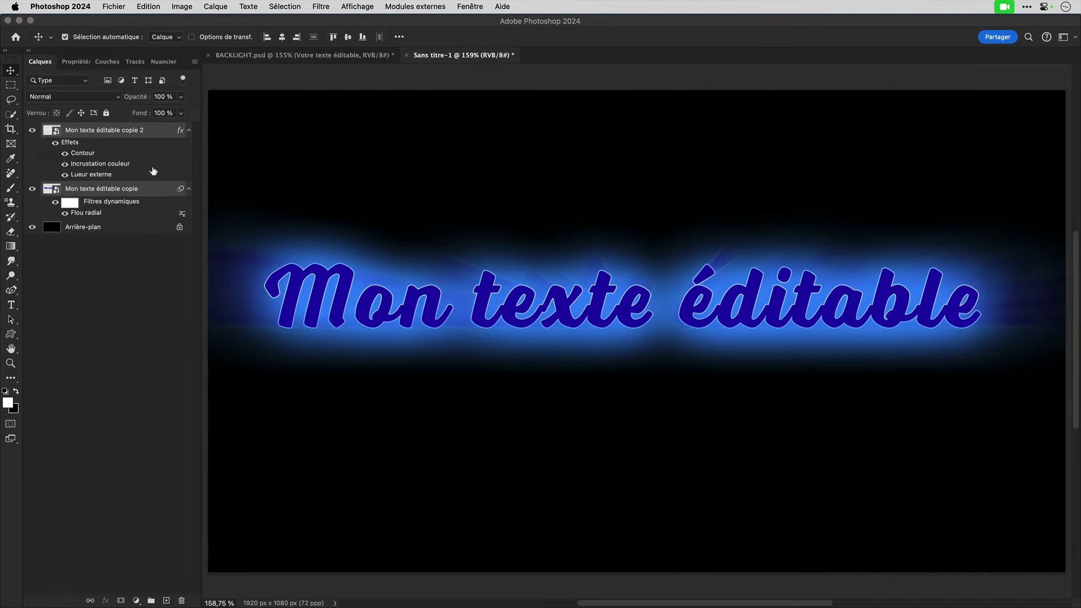
{"action": "right_click", "coordinate": [155, 131]}
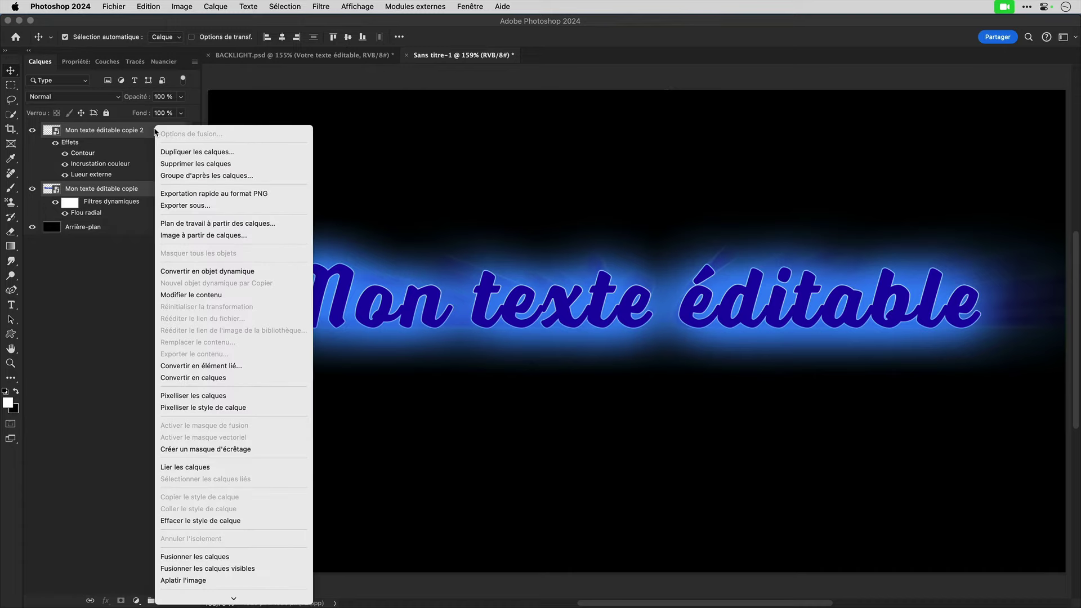
{"action": "left_click", "coordinate": [195, 176]}
{"action": "type", "text": "TEXTE"}
{"action": "key", "text": "Return"}
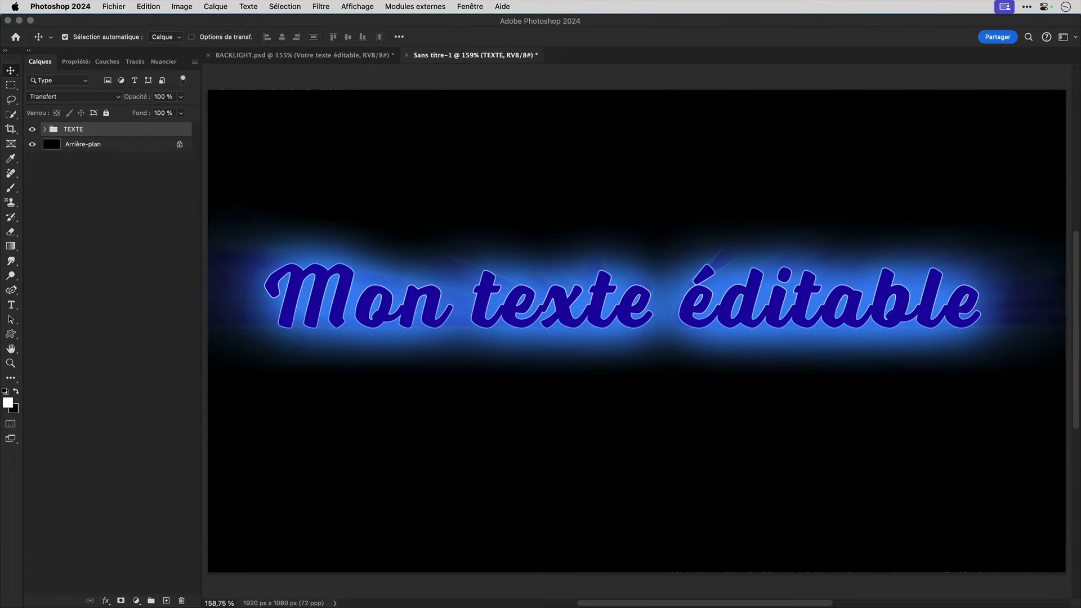